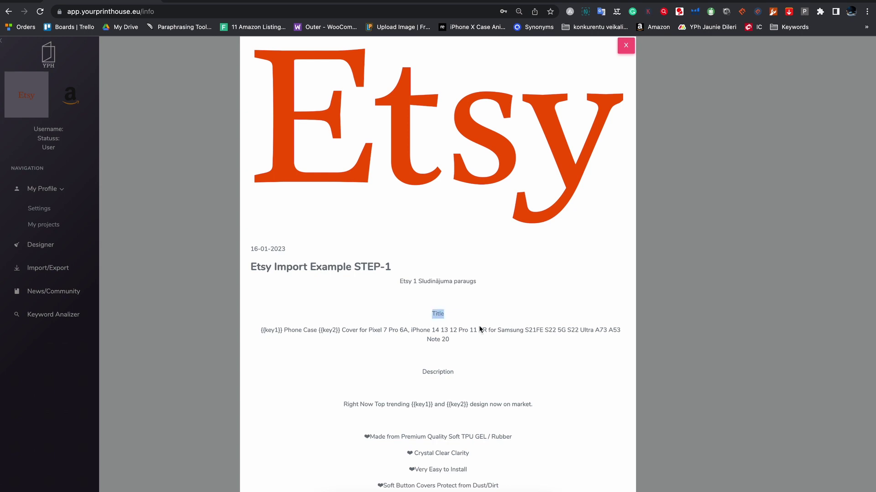
# - Switch to the Etsy shop's listings and make a copy of the Kitten Phone Case Paw Print listing with SKU cc48
pyautogui.scroll(-10, 436, 387)
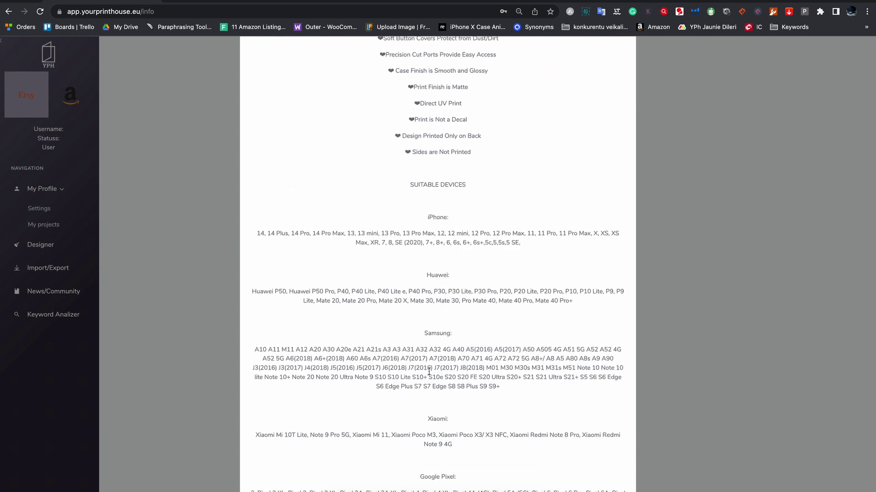
pyautogui.scroll(-9, 427, 374)
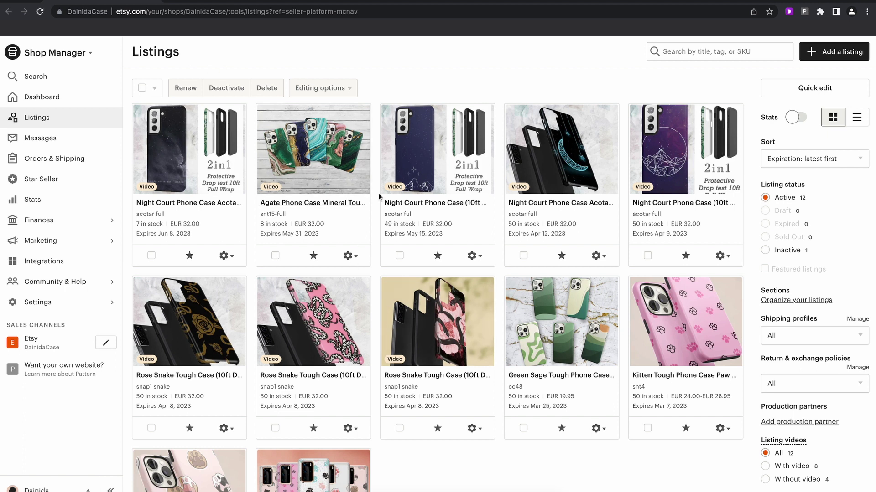
pyautogui.scroll(-3, 378, 197)
pyautogui.scroll(2, 453, 353)
pyautogui.scroll(-3, 421, 347)
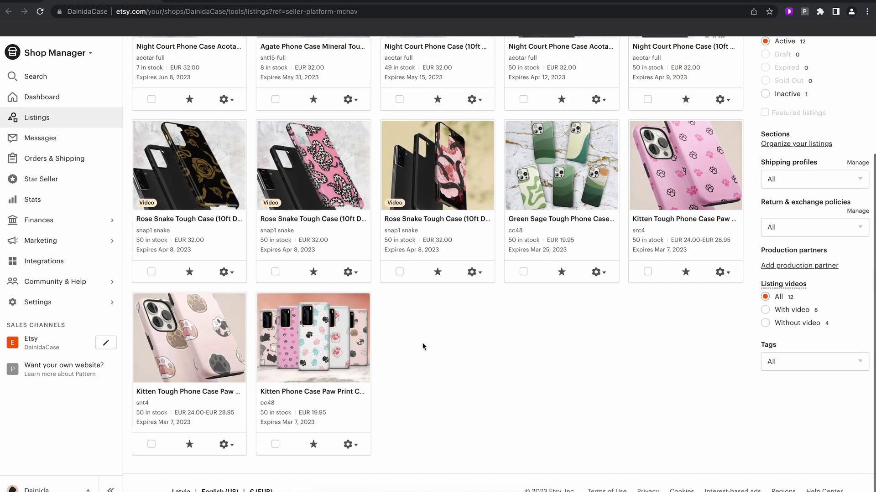
pyautogui.click(358, 449)
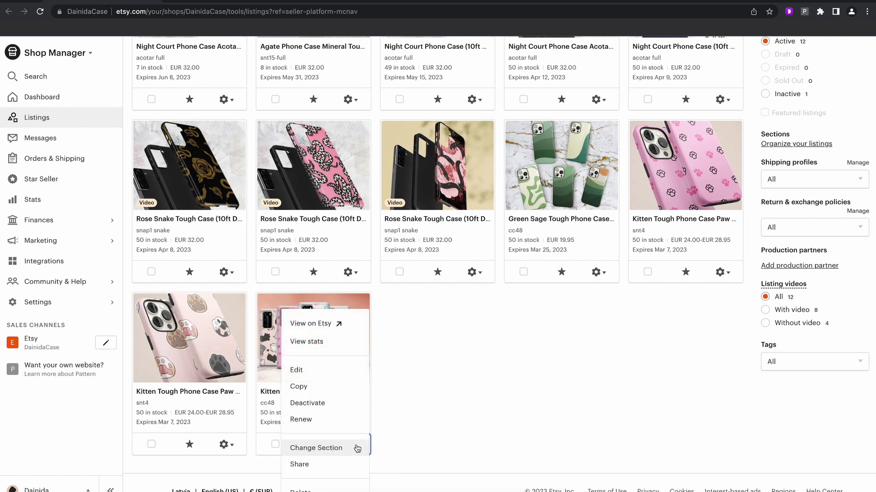
pyautogui.click(310, 386)
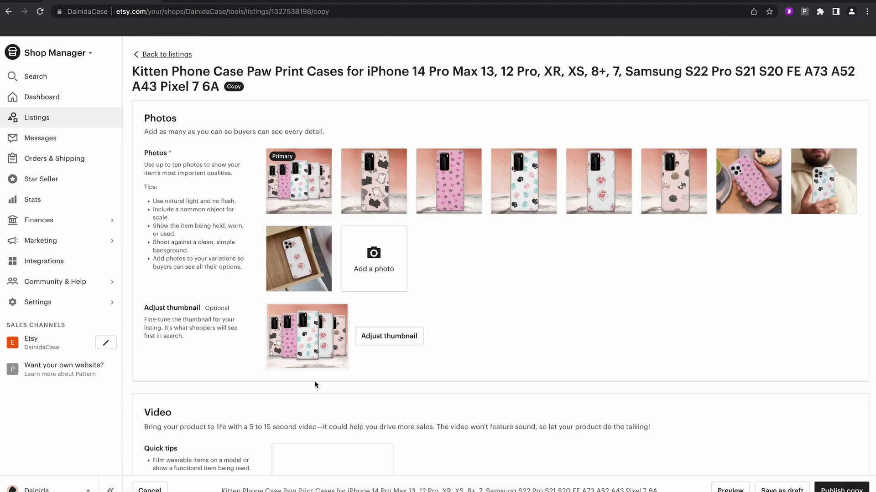
# - Delete the first six photos from the copied listing, keeping only the two hand-held case photos and the drawer photo
pyautogui.click(321, 203)
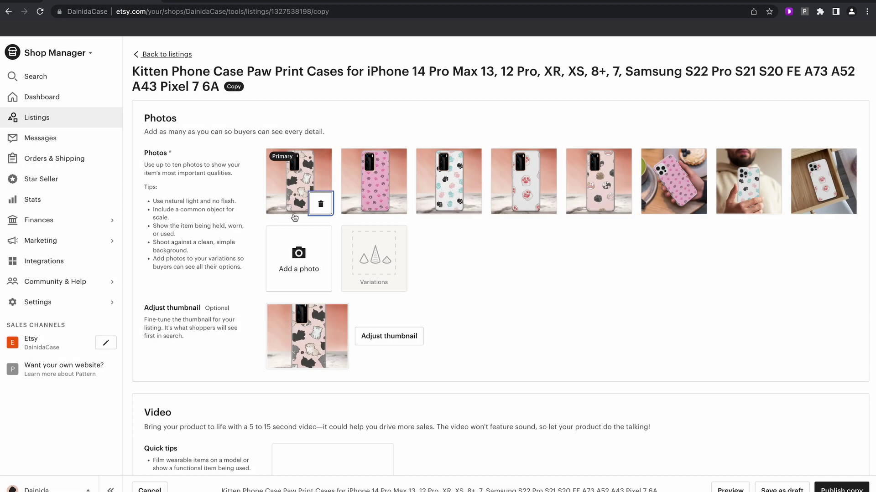
pyautogui.click(320, 204)
pyautogui.click(544, 178)
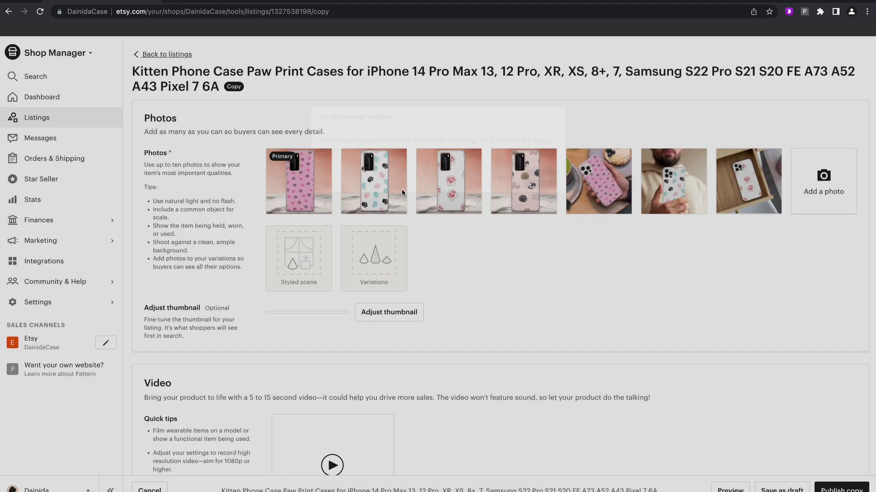
pyautogui.click(321, 204)
pyautogui.click(542, 178)
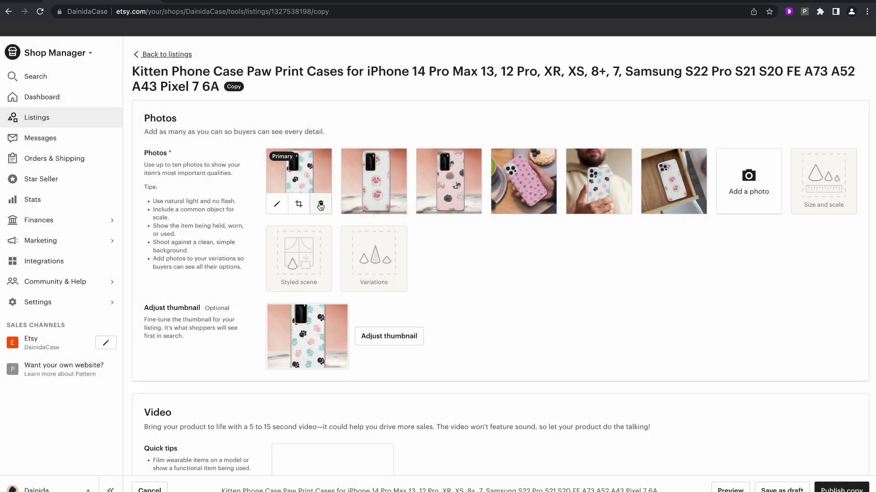
pyautogui.click(321, 204)
pyautogui.click(532, 177)
pyautogui.click(321, 204)
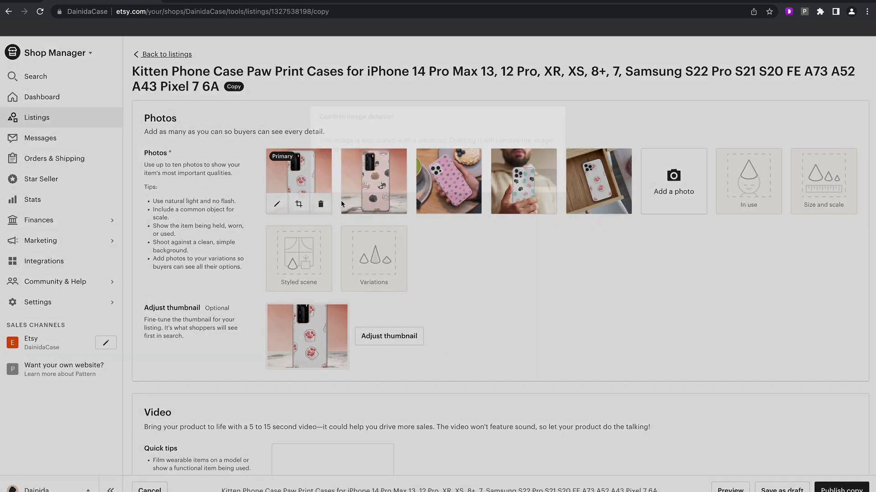
pyautogui.click(547, 181)
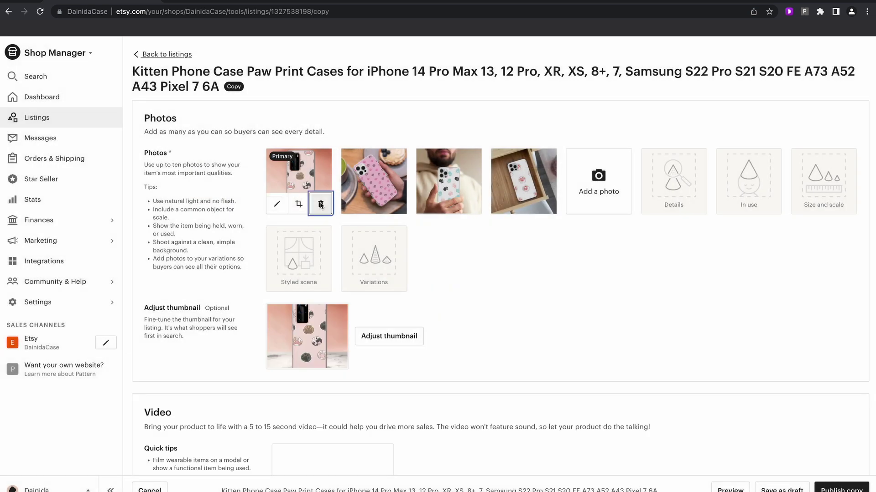
pyautogui.click(321, 203)
pyautogui.click(532, 182)
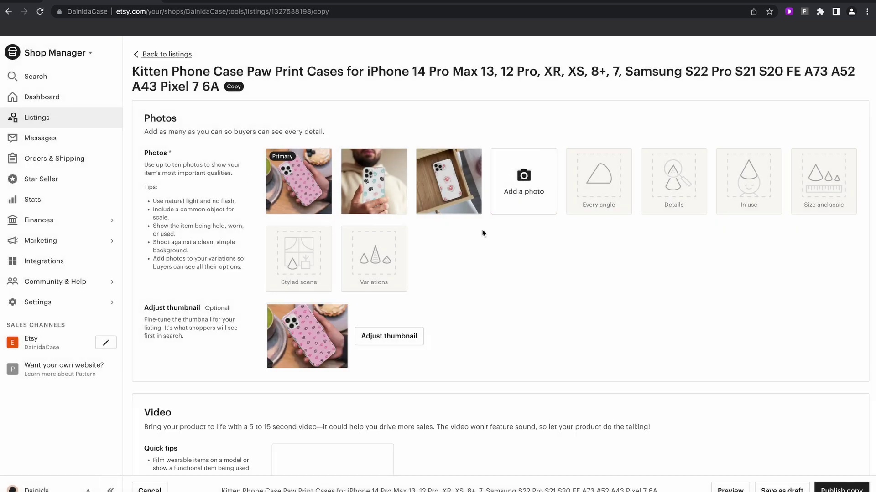
# - Replace the listing title with the "{{key1}} Phone Case {{key2}} Cover for Pixel 7 Pro 6A..." template from the YourPrintHouse Etsy import example page
pyautogui.scroll(-1, 490, 254)
pyautogui.scroll(-7, 491, 250)
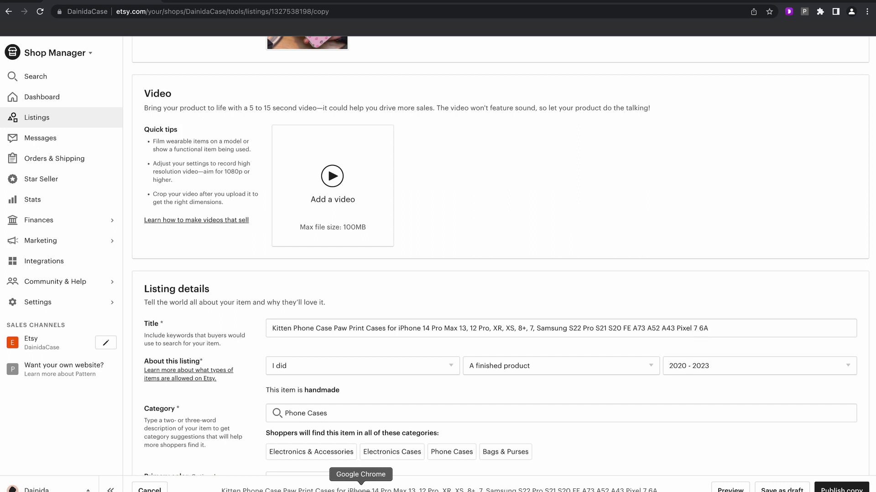
pyautogui.click(360, 489)
pyautogui.scroll(15, 437, 218)
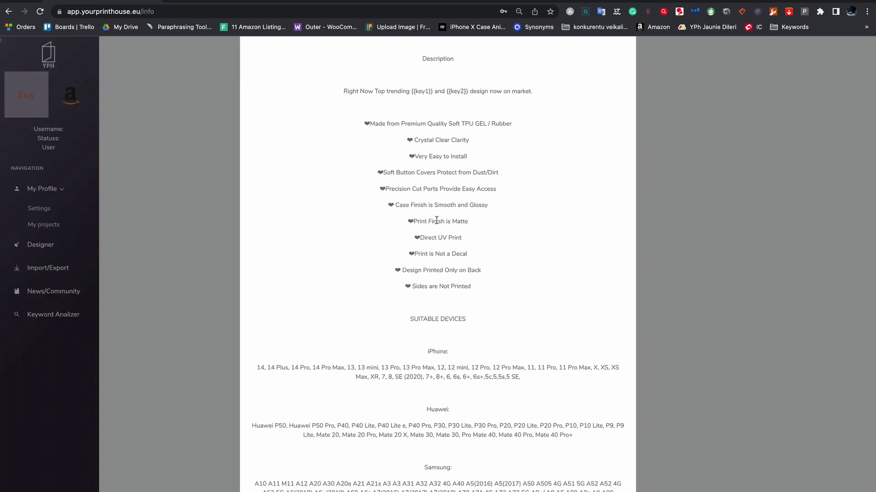
pyautogui.scroll(3, 436, 220)
pyautogui.click(411, 108)
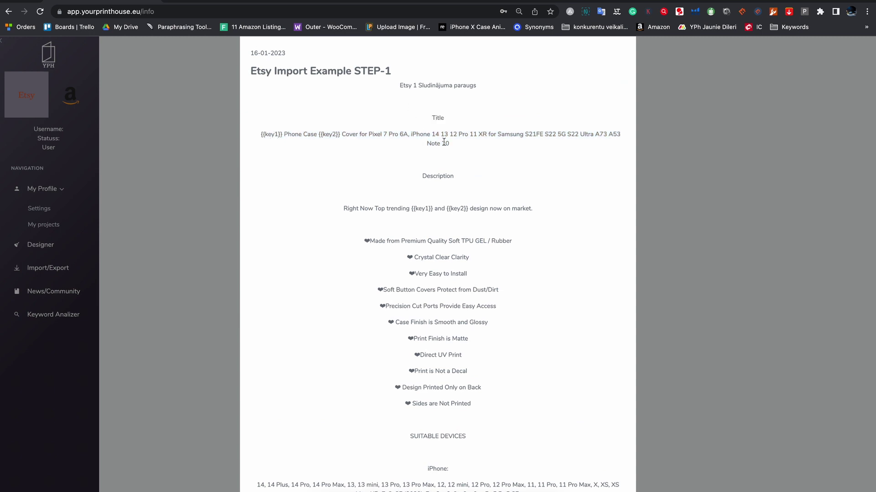
pyautogui.moveTo(450, 144); pyautogui.dragTo(266, 135)
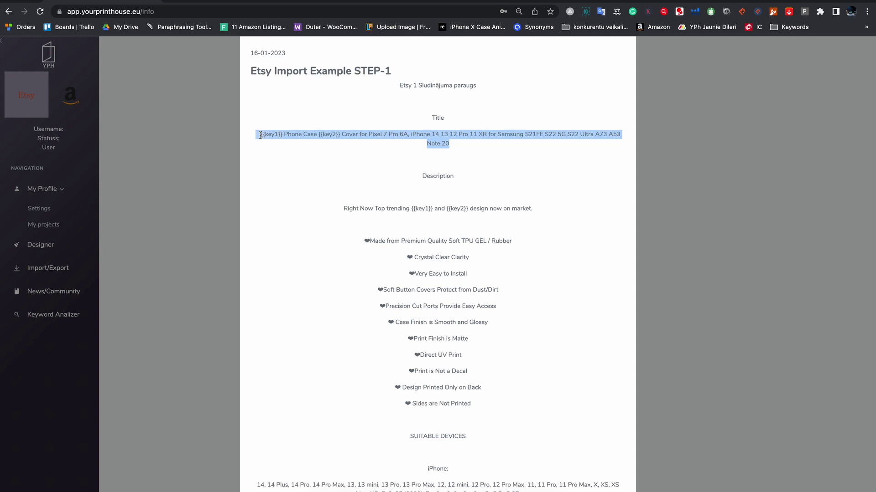
pyautogui.moveTo(264, 135); pyautogui.dragTo(251, 138)
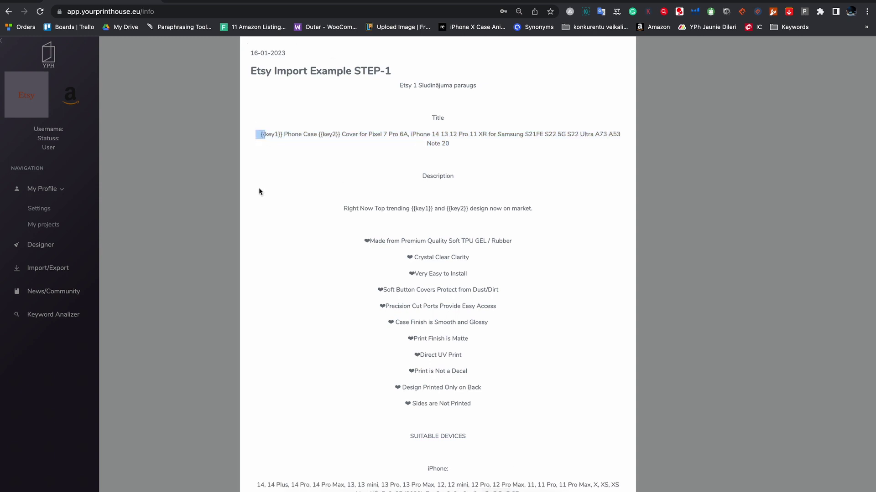
pyautogui.tripleClick(260, 138)
pyautogui.press('super+c')
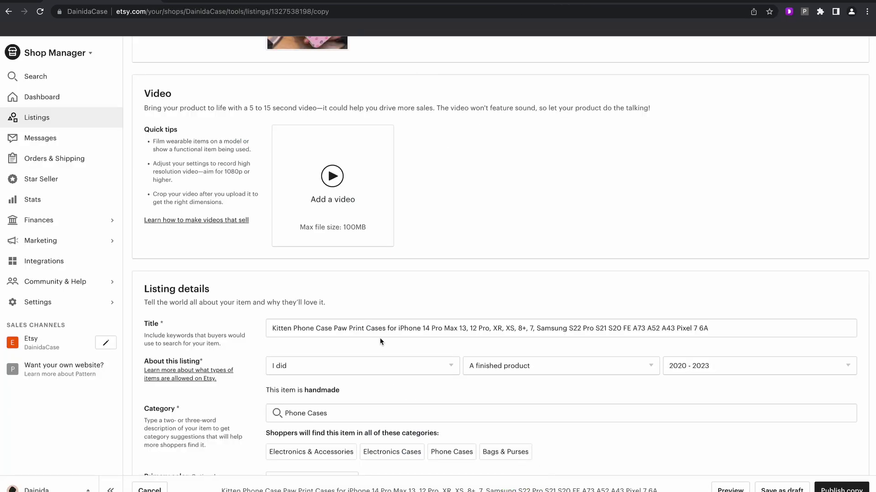
pyautogui.tripleClick(380, 337)
pyautogui.press('super+v')
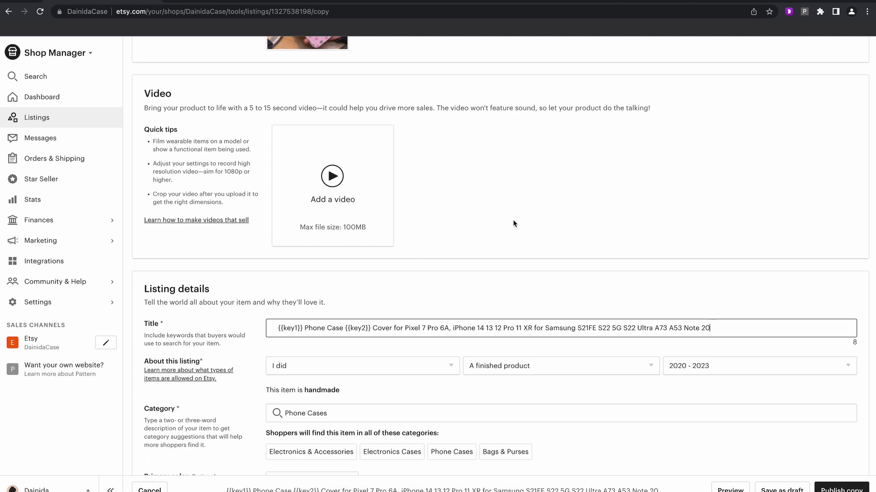
# - Replace the listing description with the import example's full description, from "Right Now Top trending {{key1}}" through the #{{key8}} line
pyautogui.scroll(-4, 513, 223)
pyautogui.scroll(-11, 512, 221)
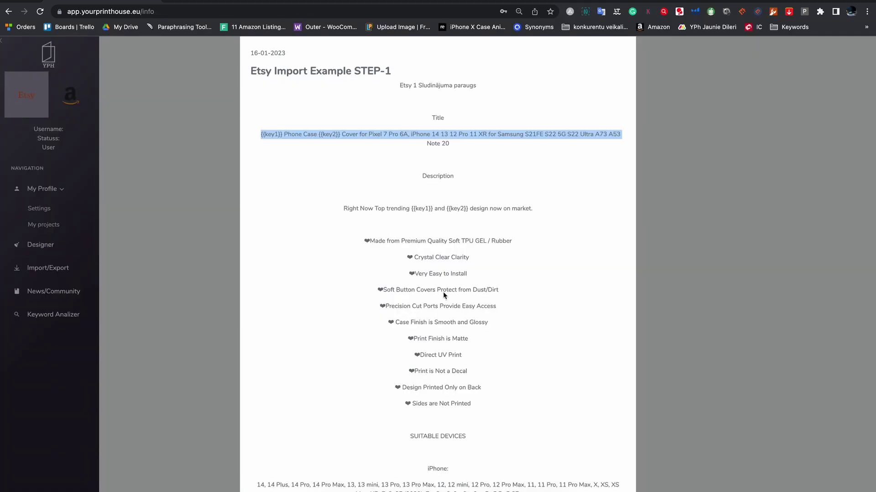
pyautogui.moveTo(345, 209); pyautogui.dragTo(444, 207)
pyautogui.scroll(-15, 549, 457)
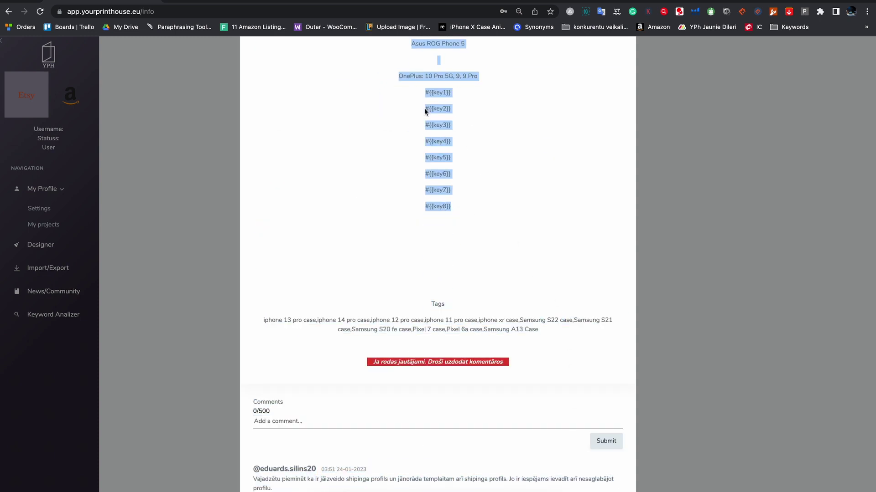
pyautogui.press('super+c')
pyautogui.press('super+grave')
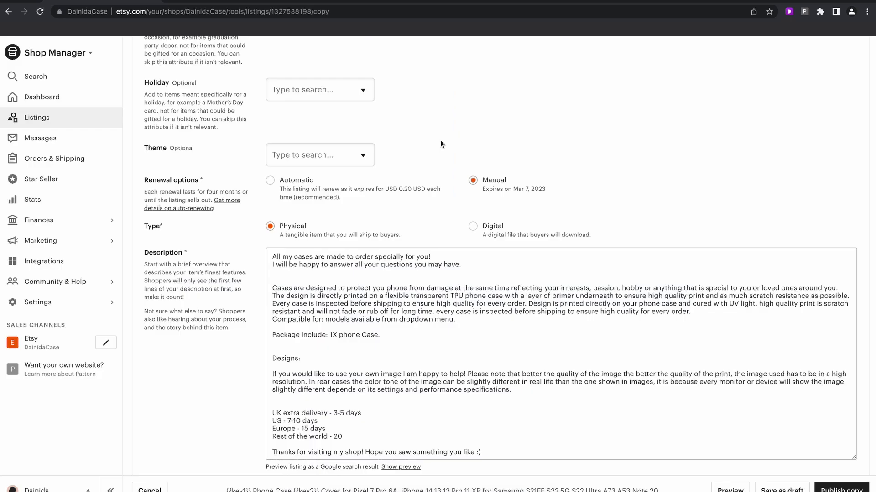
pyautogui.click(437, 276)
pyautogui.press('super+a')
pyautogui.press('super+v')
# - Remove all existing tags from the copied listing, from iPhone 13 Pro case through kitty
pyautogui.scroll(-18, 202, 255)
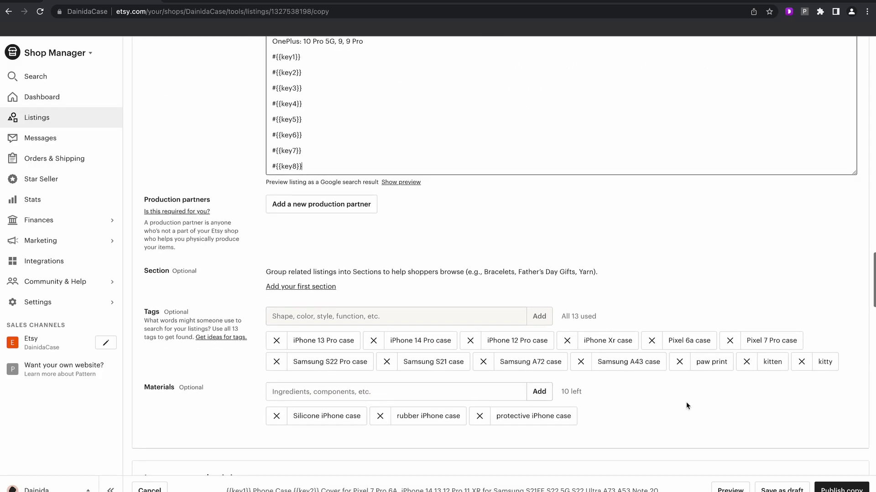
pyautogui.click(272, 342)
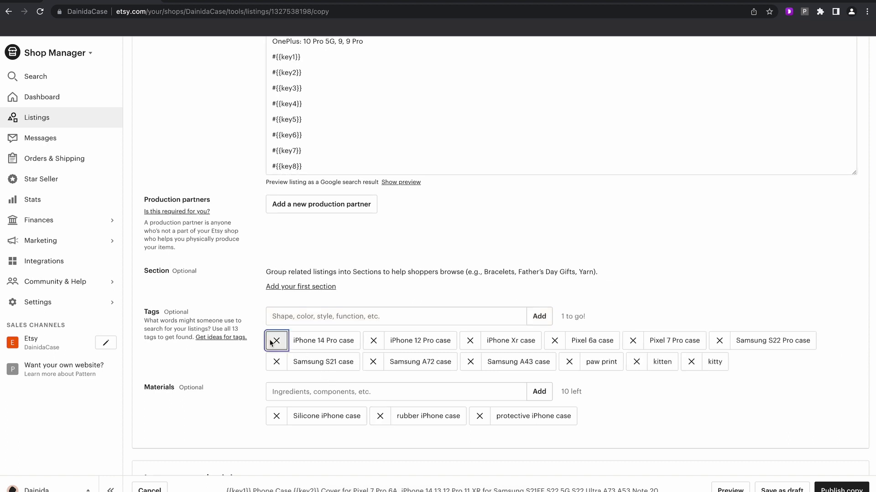
pyautogui.tripleClick(271, 342)
pyautogui.tripleClick(271, 342)
pyautogui.doubleClick(271, 342)
pyautogui.tripleClick(271, 342)
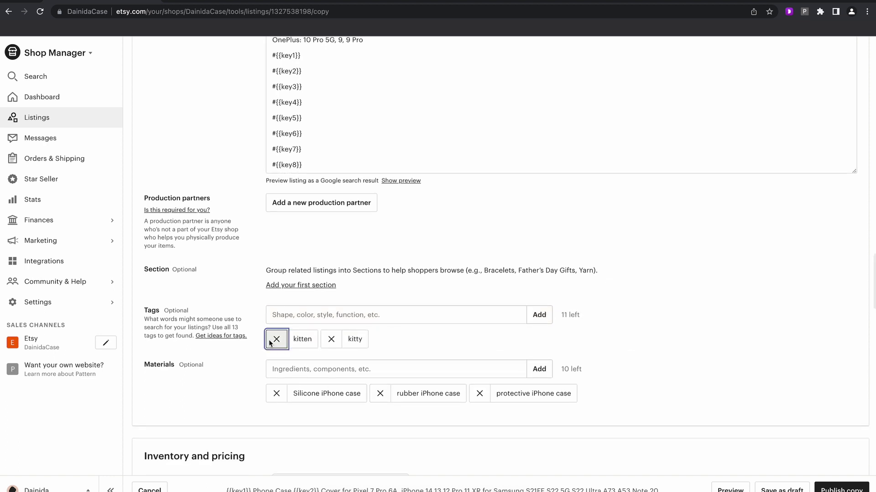
pyautogui.click(271, 342)
# - Copy the import example's comma-separated tags, from iphone 13 pro case to Samsung A13 Case, and add them to the Etsy listing
pyautogui.press('super+Tab')
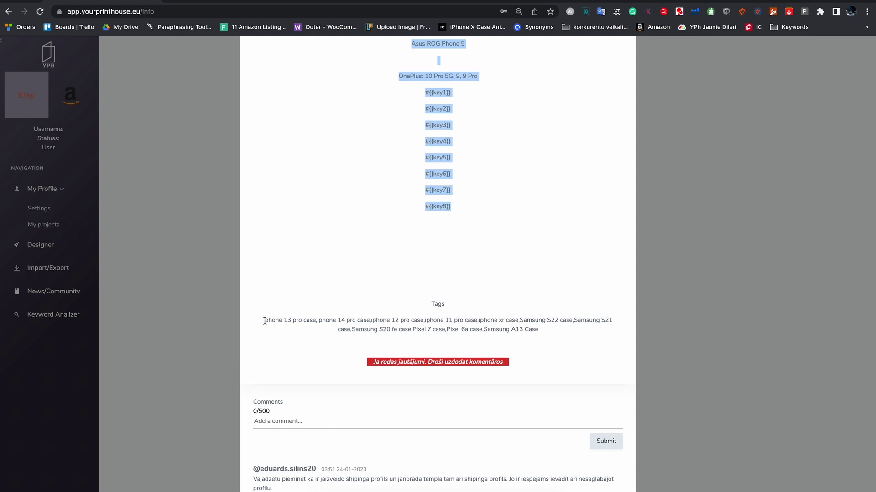
pyautogui.tripleClick(264, 321)
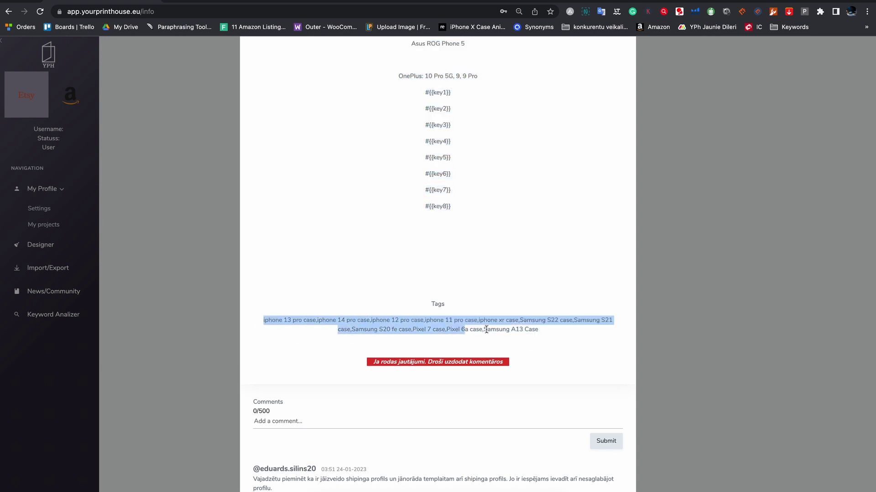
pyautogui.press('super+Tab')
pyautogui.click(308, 321)
pyautogui.hotkey('ctrl', 'v')
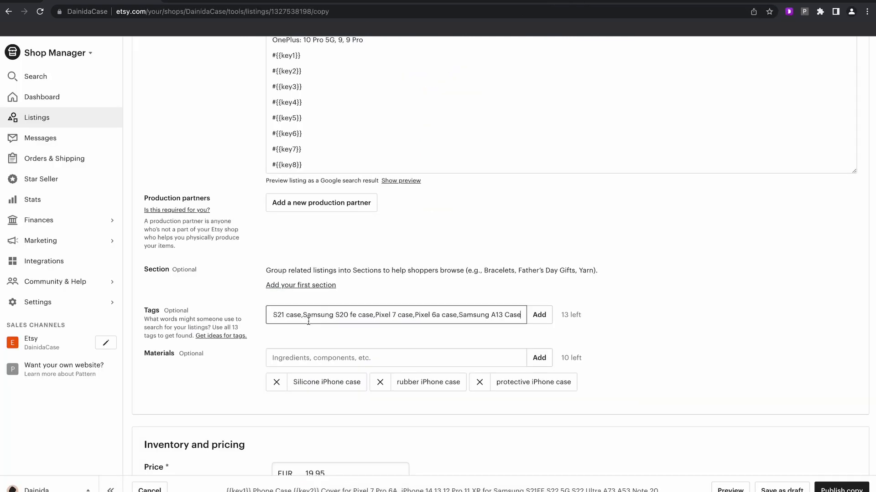
pyautogui.click(539, 318)
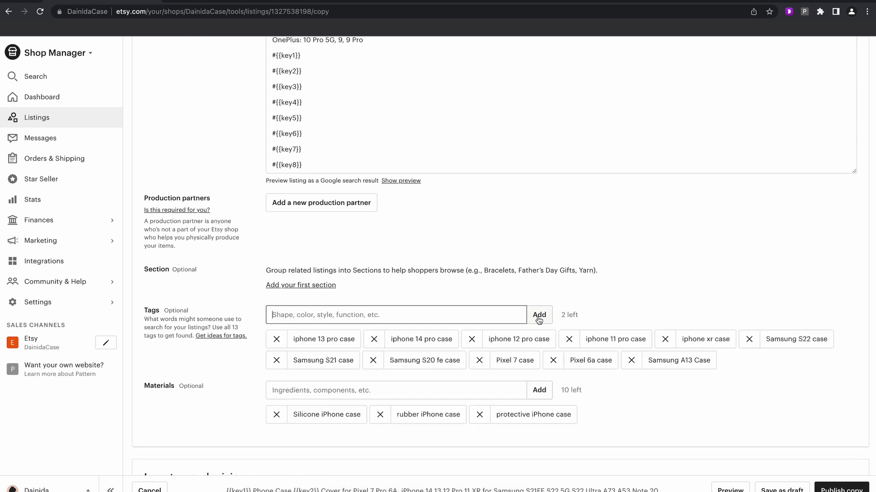
pyautogui.click(579, 317)
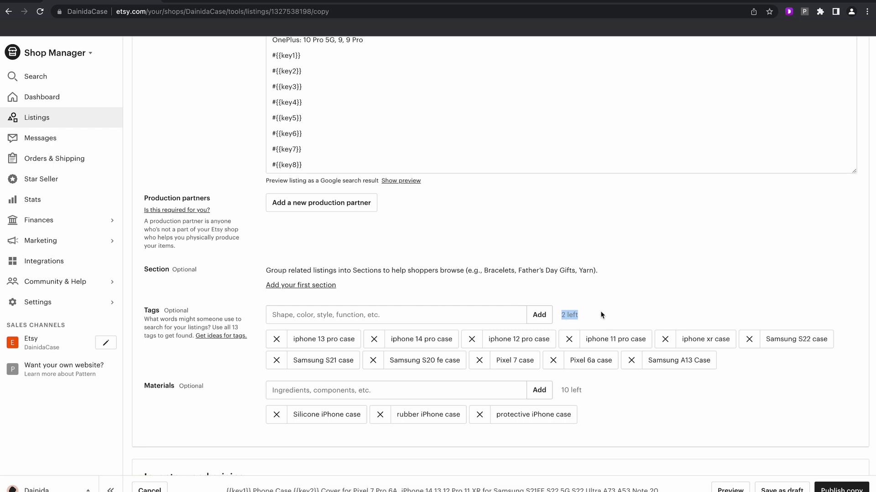
pyautogui.click(577, 317)
# - Check the price and quantity under Inventory and pricing, and clear the listing's SKU
pyautogui.scroll(-4, 655, 322)
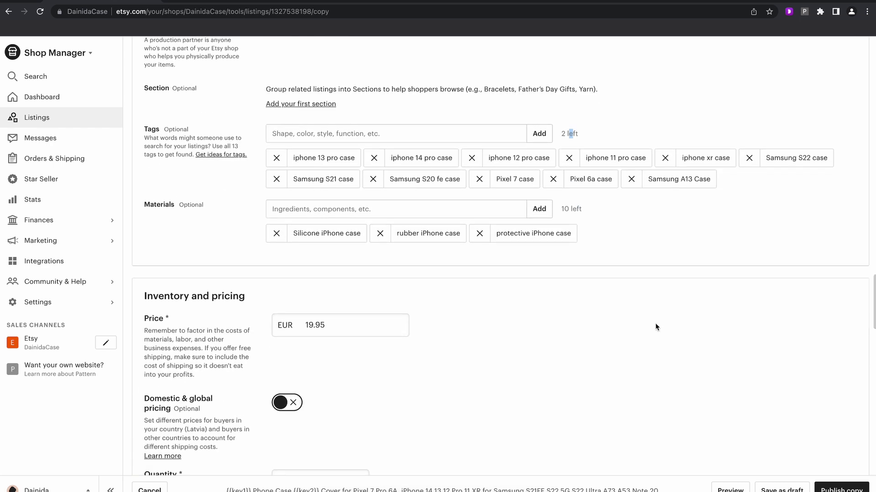
pyautogui.doubleClick(317, 325)
pyautogui.click(481, 330)
pyautogui.scroll(-5, 480, 327)
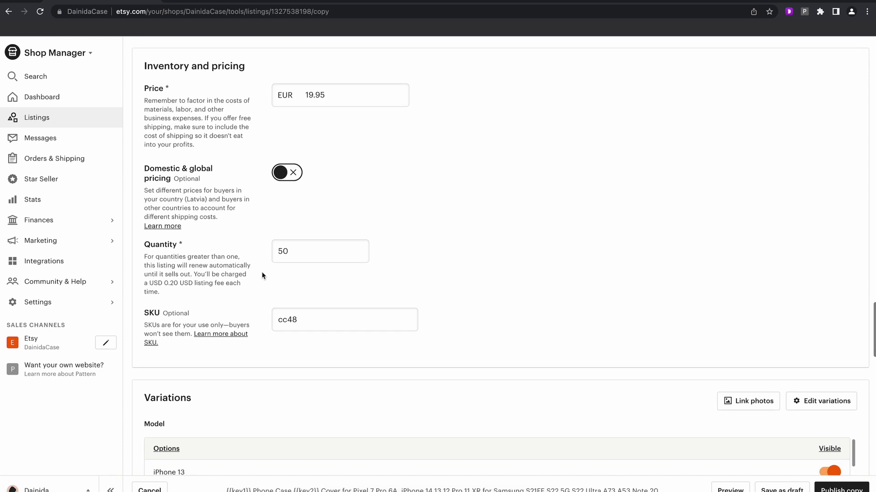
pyautogui.doubleClick(303, 254)
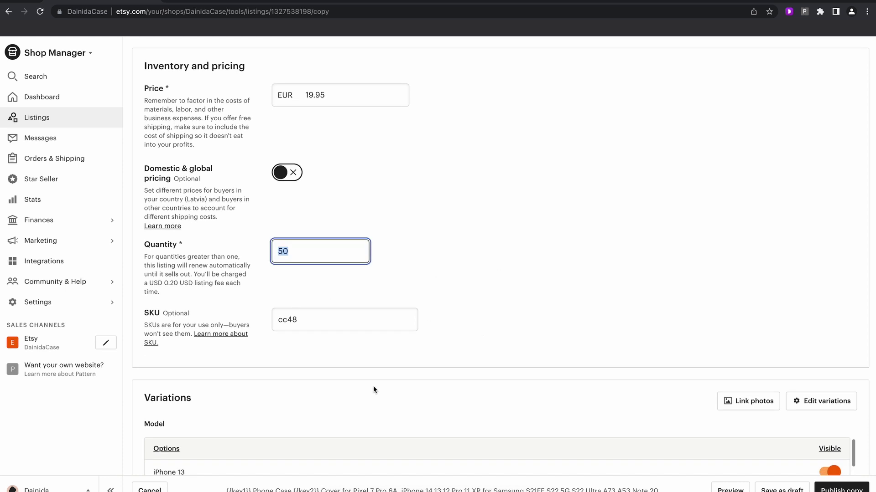
pyautogui.doubleClick(318, 322)
pyautogui.press('BackSpace')
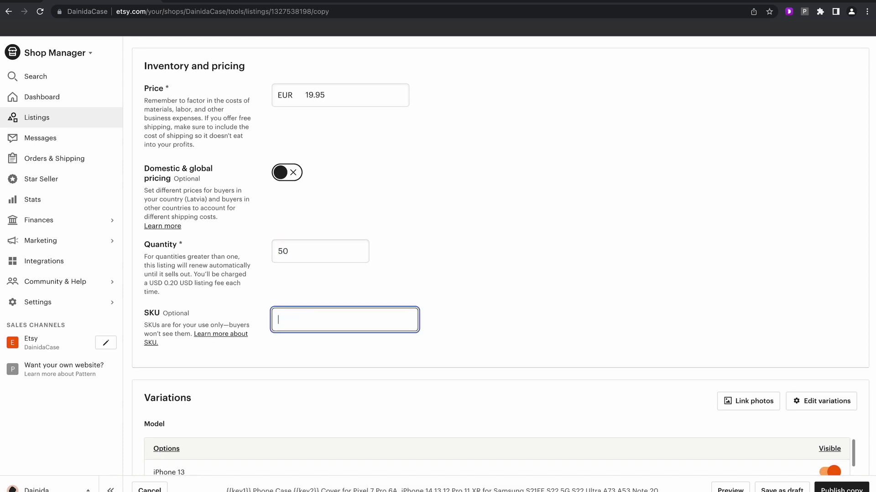
pyautogui.scroll(10, 621, 248)
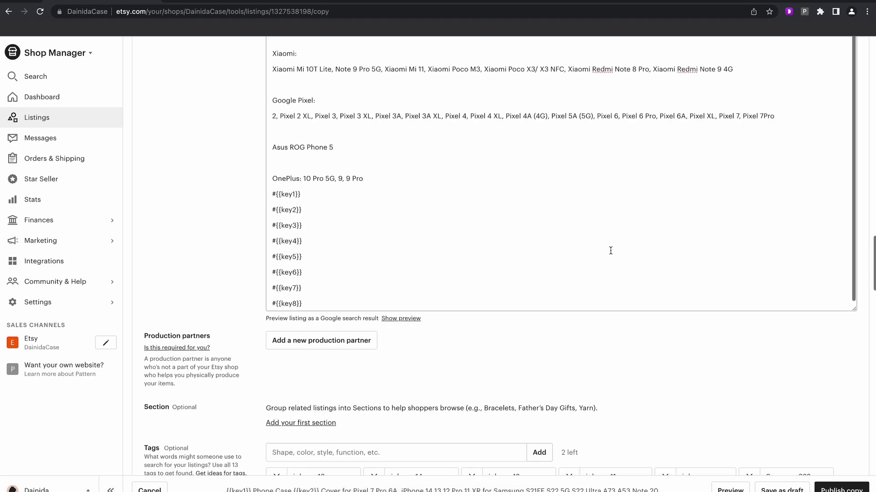
pyautogui.scroll(15, 239, 212)
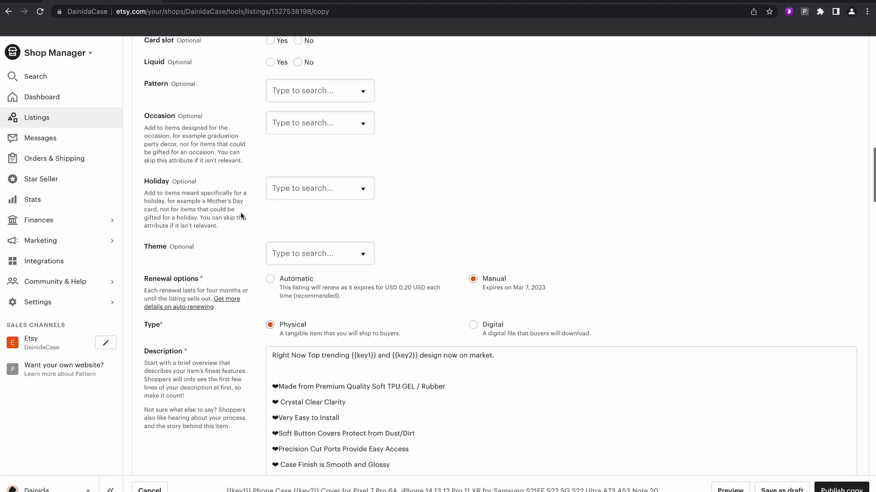
# - Review the copied listing's category, optional attributes, renewal options, description, and the Model and Desing variations
pyautogui.scroll(4, 241, 214)
pyautogui.scroll(-2, 241, 213)
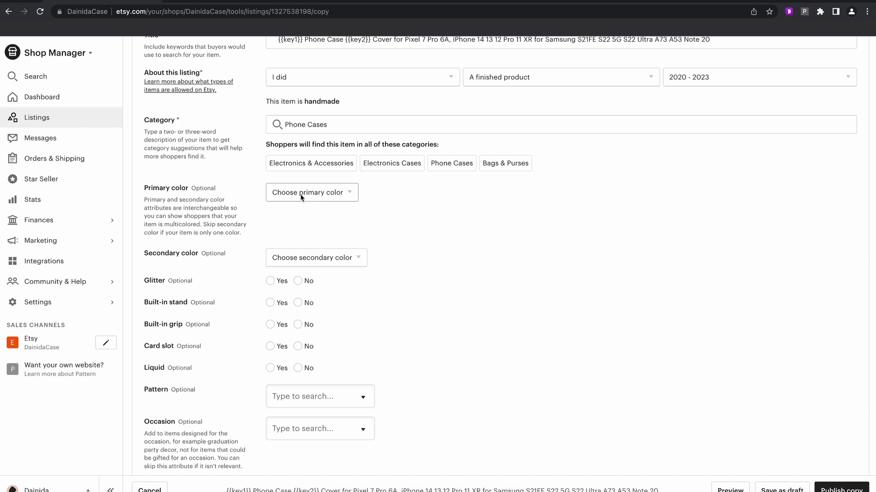
pyautogui.scroll(-4, 300, 196)
pyautogui.scroll(-7, 300, 196)
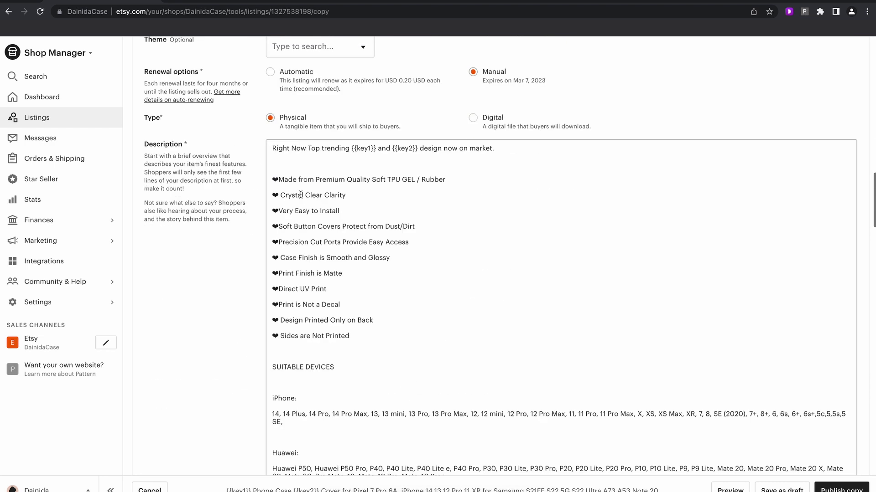
pyautogui.moveTo(144, 90); pyautogui.dragTo(209, 96)
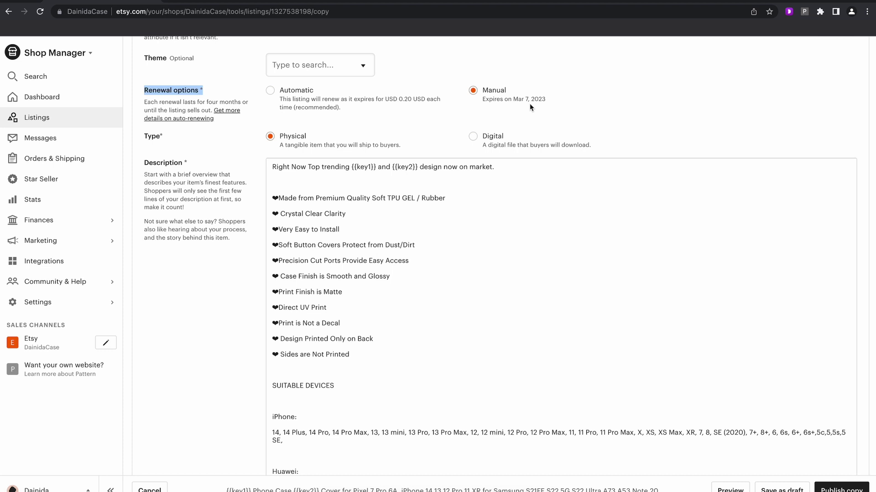
pyautogui.scroll(-9, 477, 150)
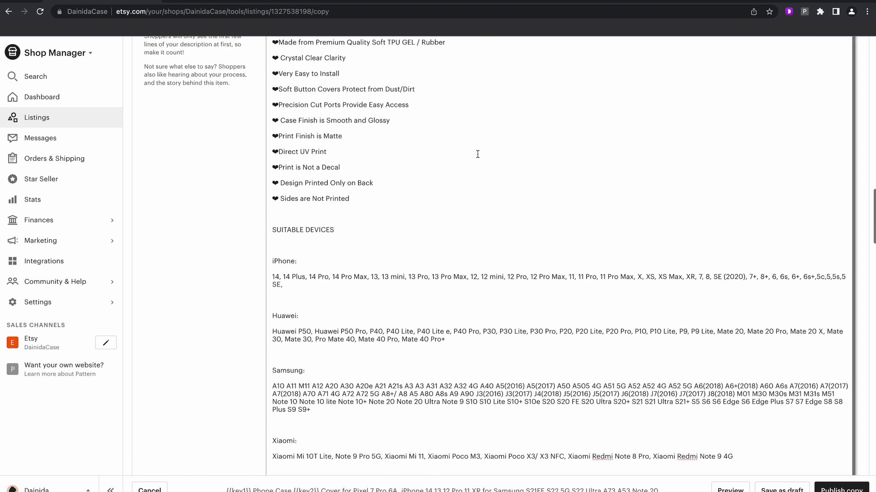
pyautogui.scroll(-20, 307, 193)
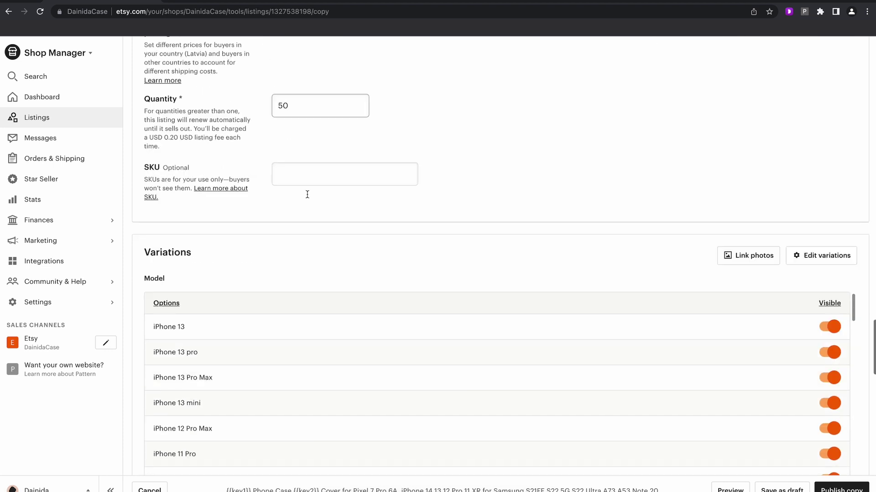
pyautogui.scroll(-12, 307, 193)
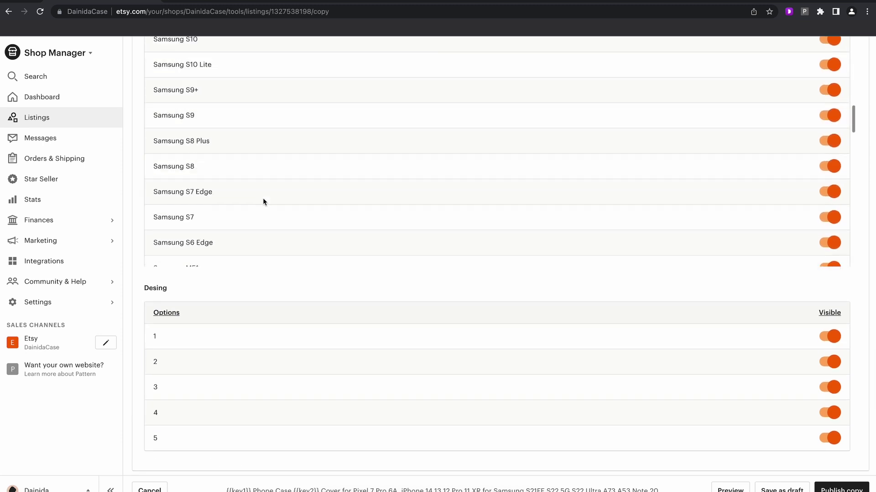
# - Examine the gel case shipping profile's processing time, delivery times and charges for each destination, and close it without saving
pyautogui.scroll(-10, 136, 275)
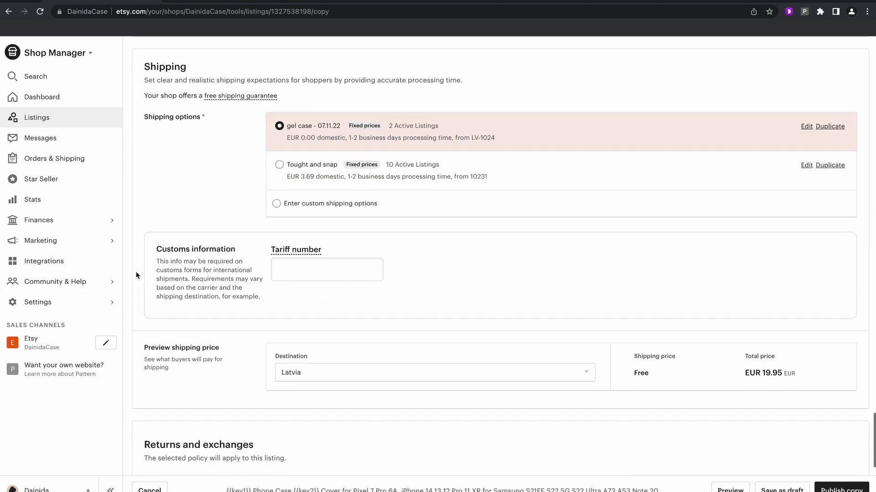
pyautogui.scroll(2, 136, 276)
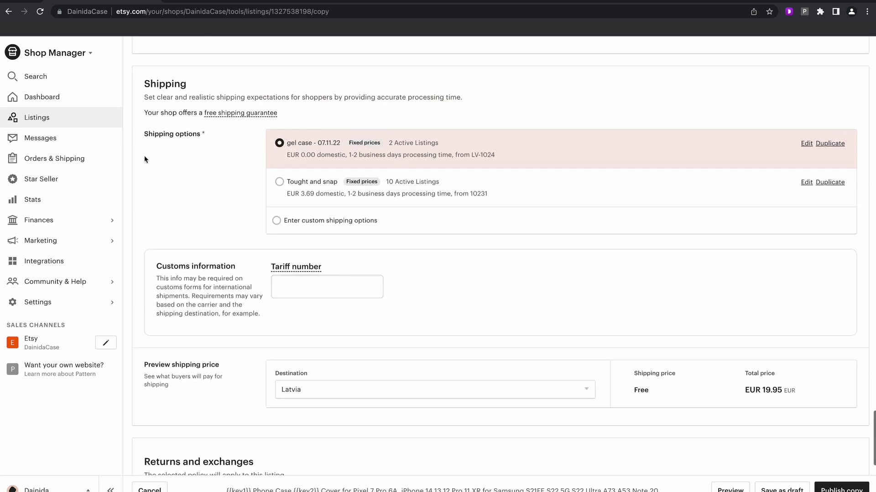
pyautogui.moveTo(147, 78); pyautogui.dragTo(199, 86)
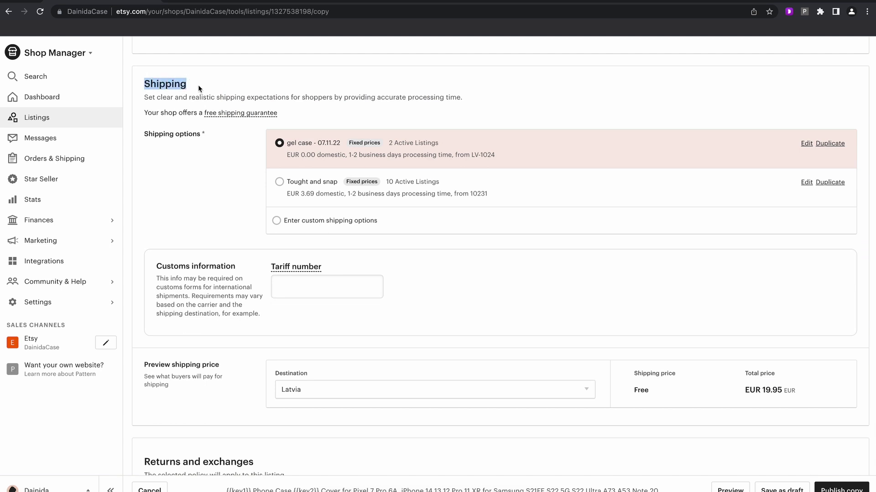
pyautogui.click(806, 144)
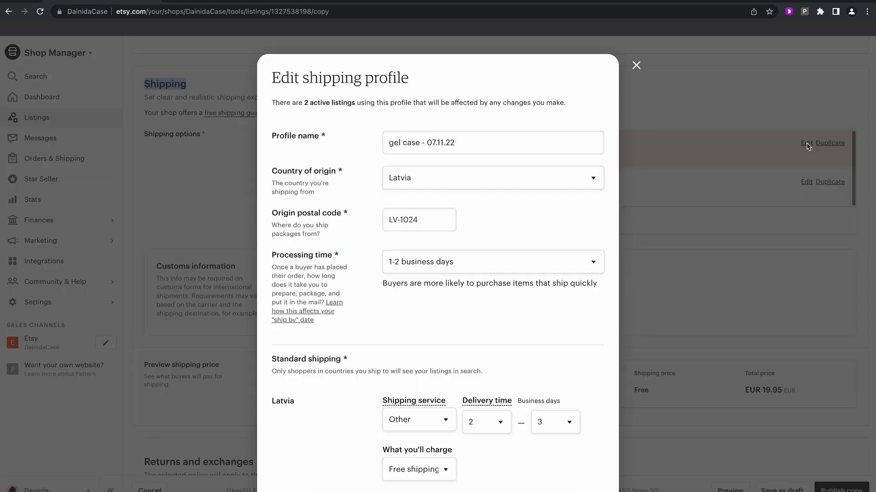
pyautogui.scroll(-4, 506, 216)
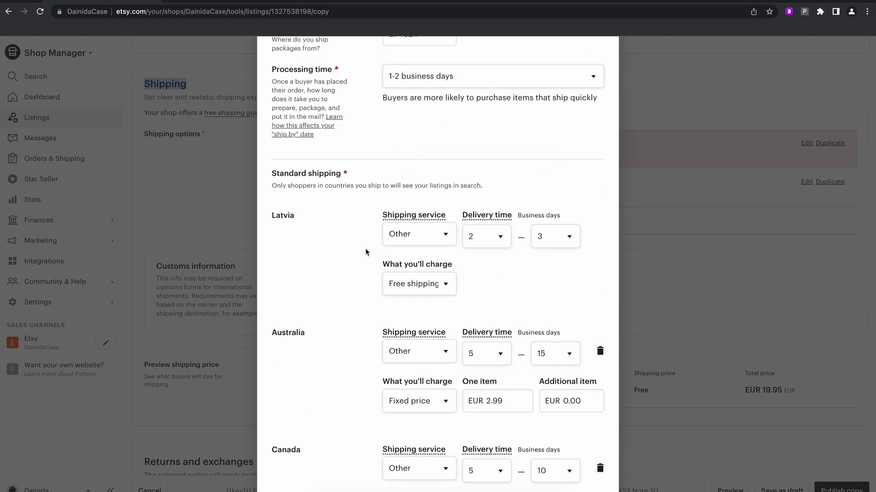
pyautogui.scroll(-3, 456, 260)
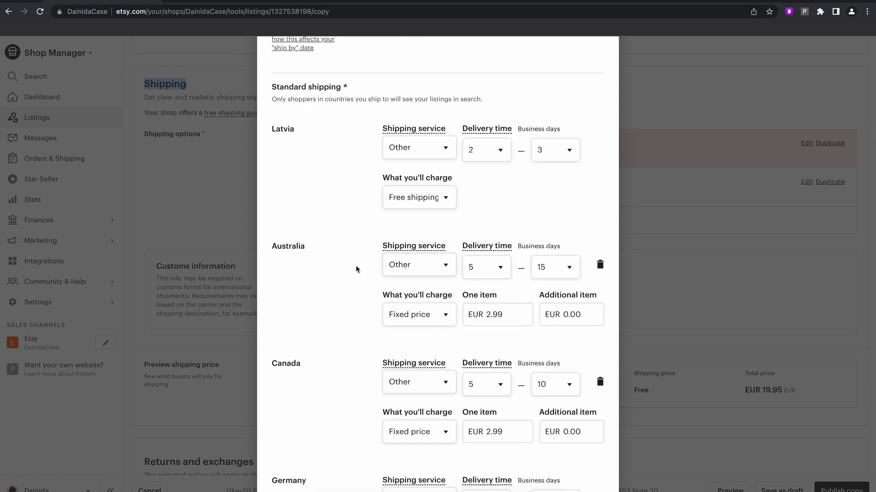
pyautogui.scroll(-2, 356, 269)
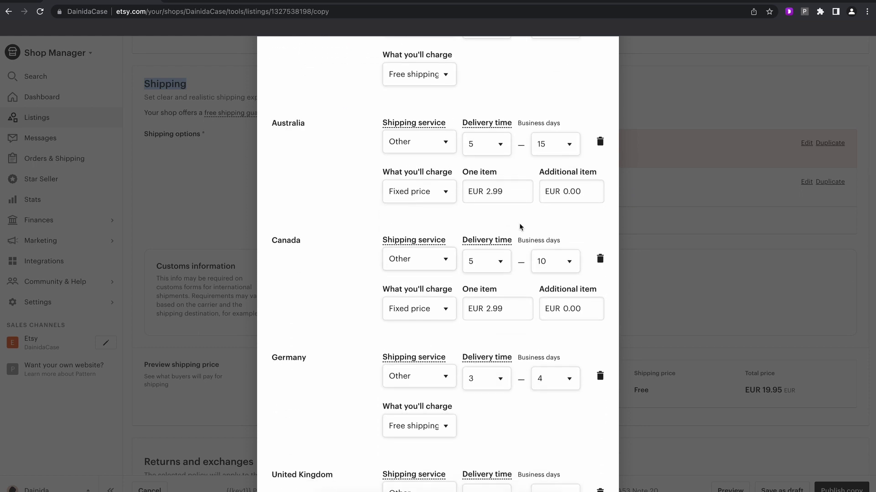
pyautogui.scroll(-2, 519, 227)
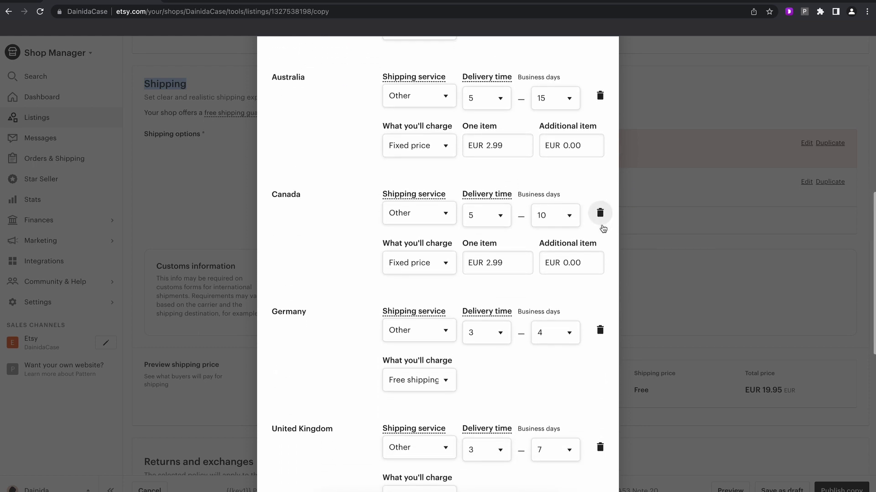
pyautogui.scroll(-4, 588, 228)
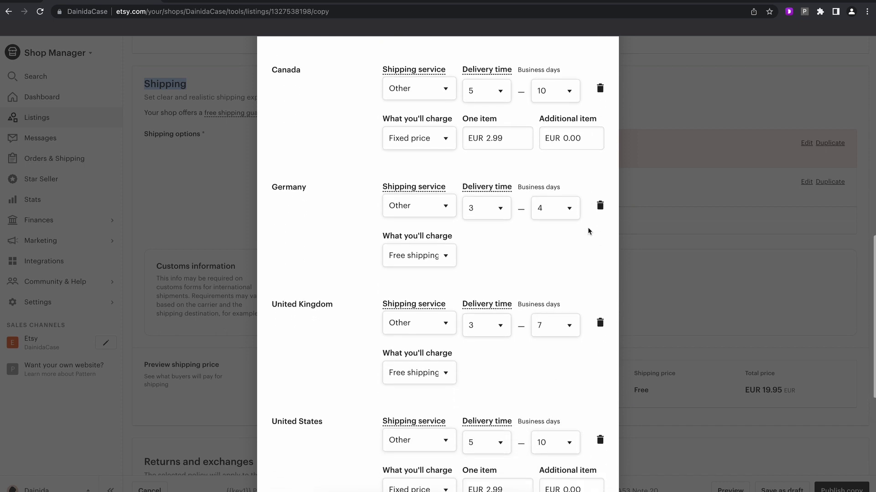
pyautogui.scroll(-3, 588, 228)
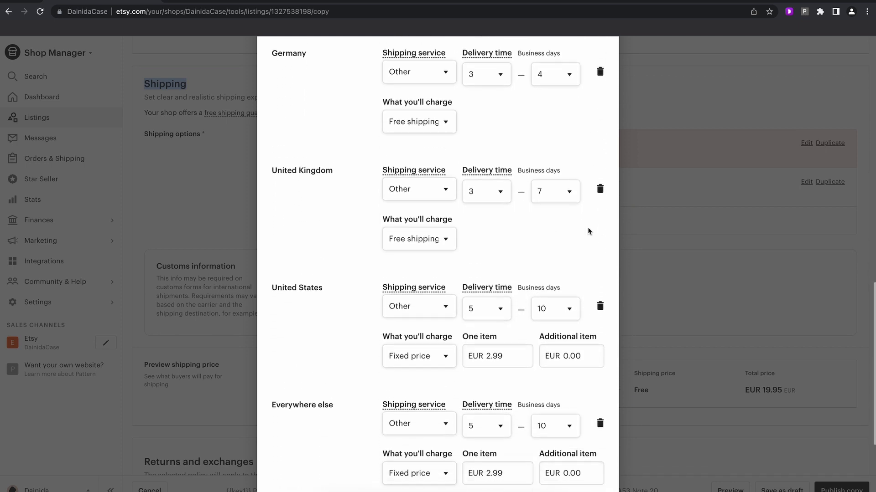
pyautogui.scroll(-3, 588, 228)
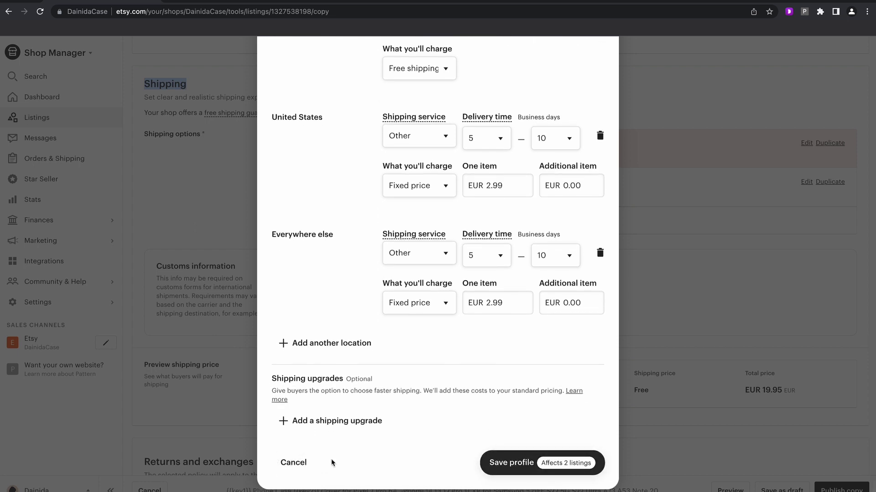
pyautogui.click(290, 462)
# - Apply the suggested 7-day returns and exchanges policy to the listing and open the policy selection
pyautogui.scroll(-2, 533, 302)
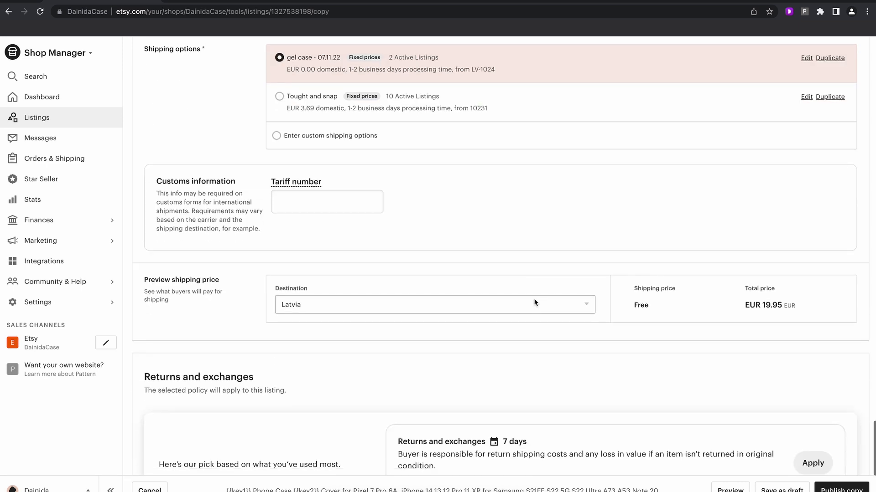
pyautogui.scroll(-3, 813, 364)
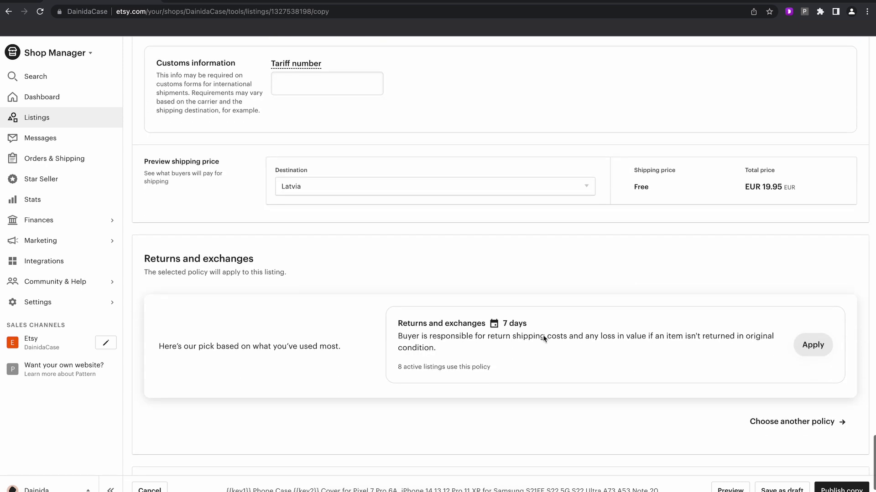
pyautogui.click(813, 344)
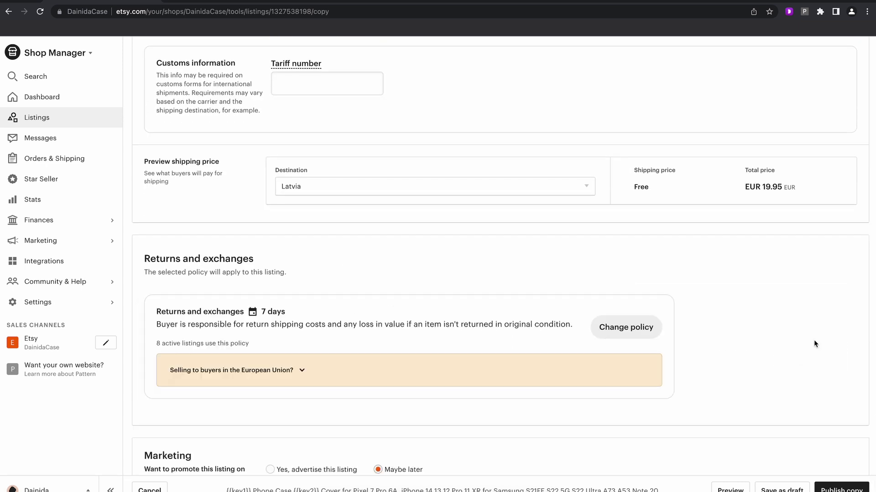
pyautogui.click(598, 335)
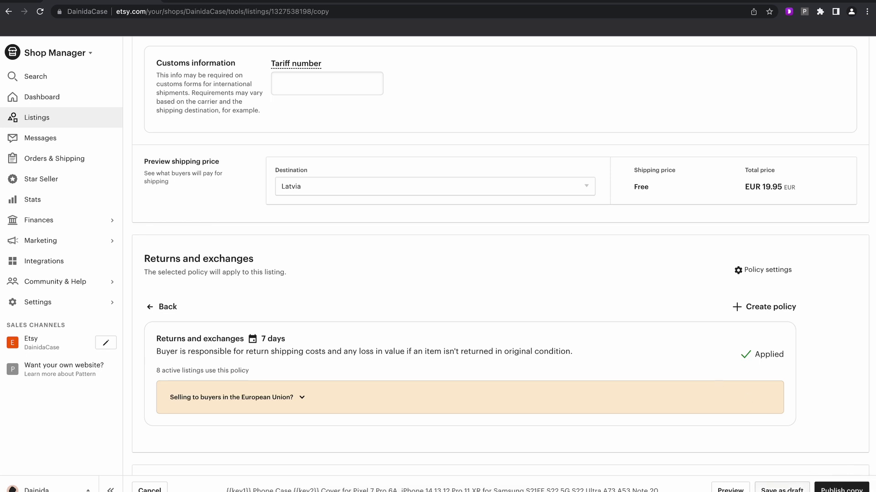
# - Save the copied listing as a draft and filter the shop's listings to show only drafts
pyautogui.click(782, 490)
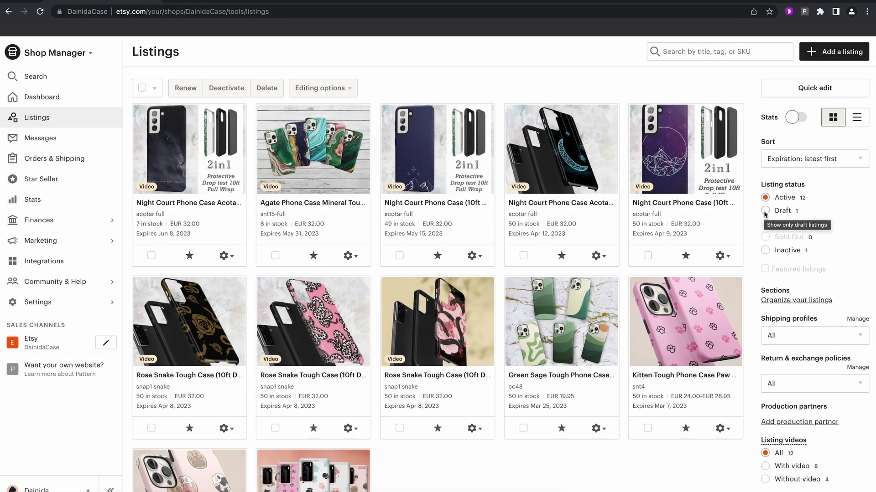
pyautogui.click(765, 211)
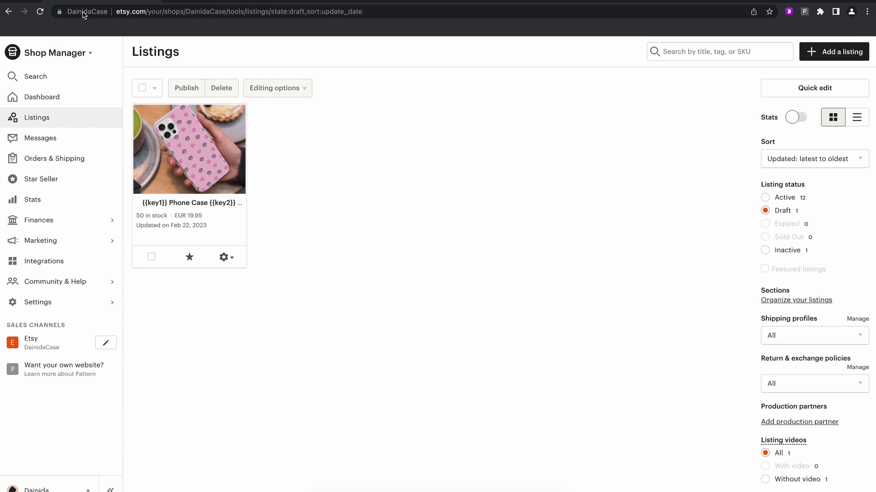